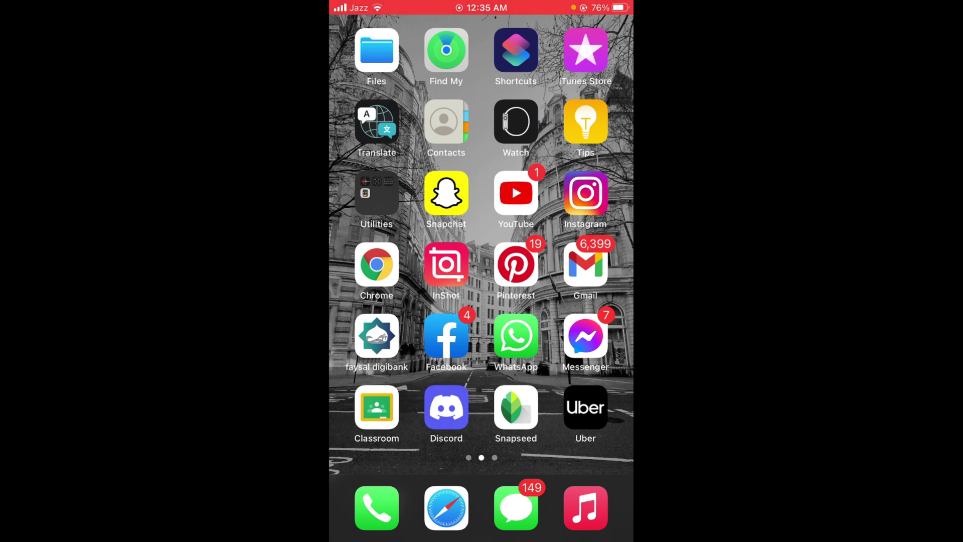
Launch TikTok from the next home screen page and go to the Me profile.
drag(572, 301, 391, 301)
click(584, 48)
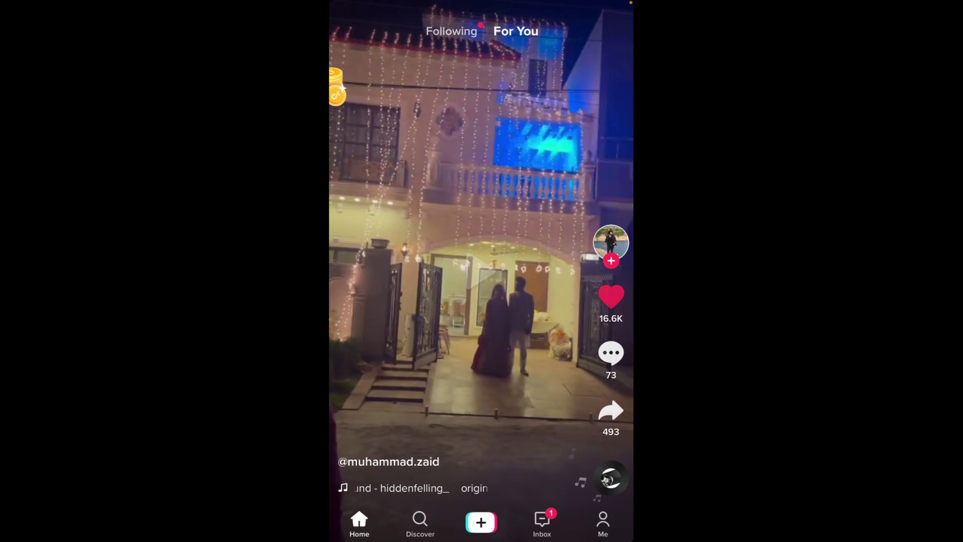
click(603, 524)
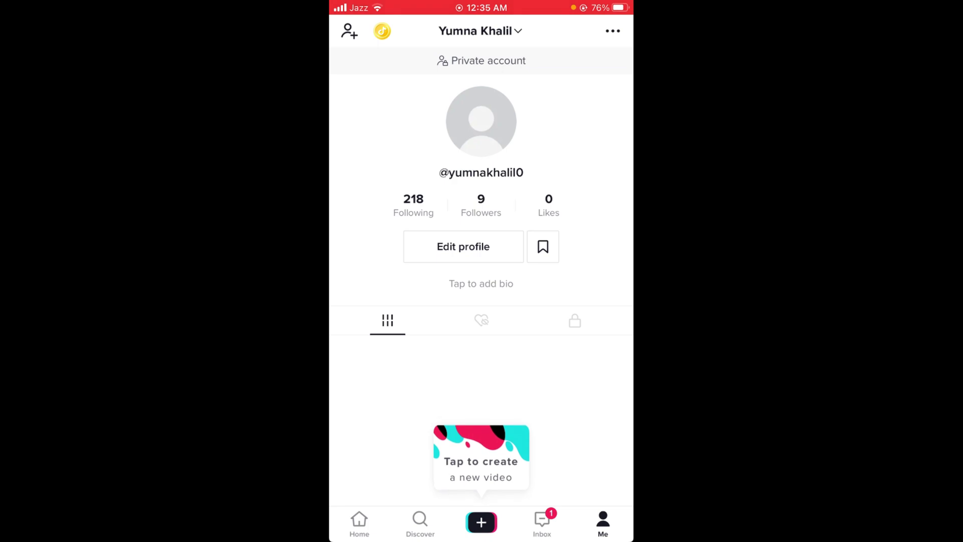
Go through the three-dot settings menu into the Privacy page.
click(613, 31)
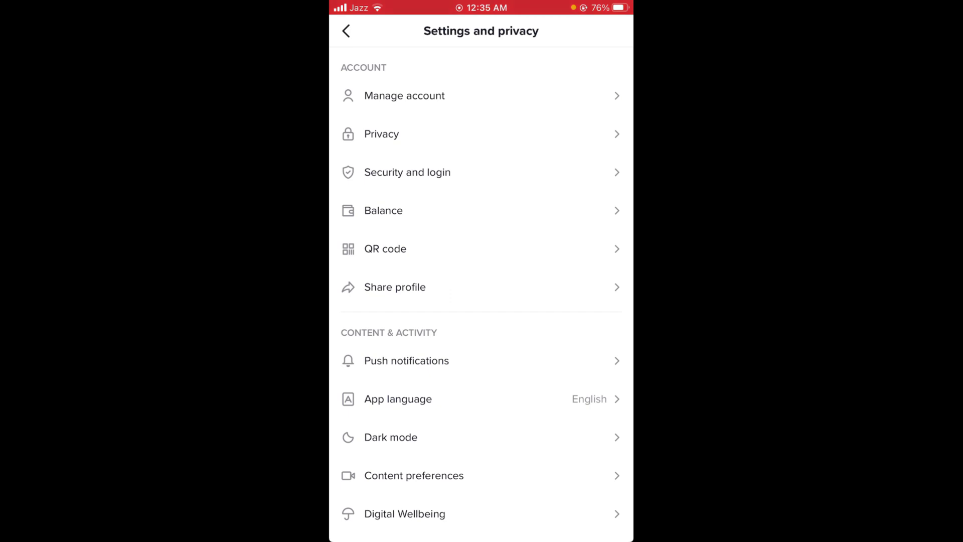
click(381, 134)
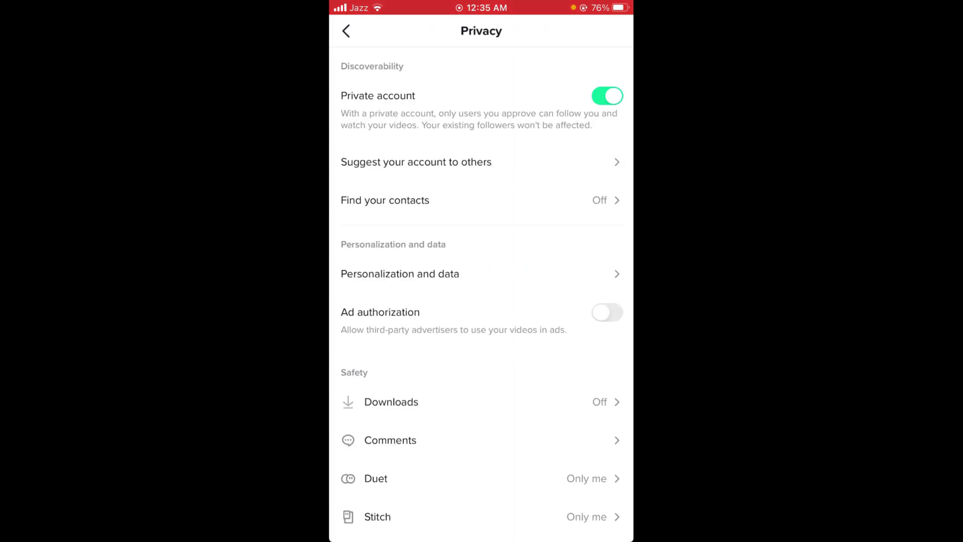
scroll(482, 301, down, 1)
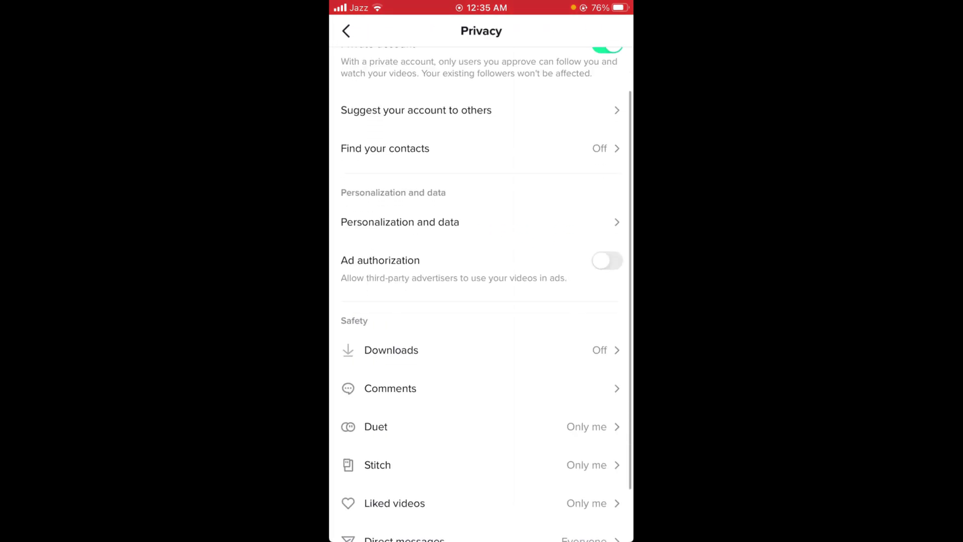
scroll(482, 301, down, 2)
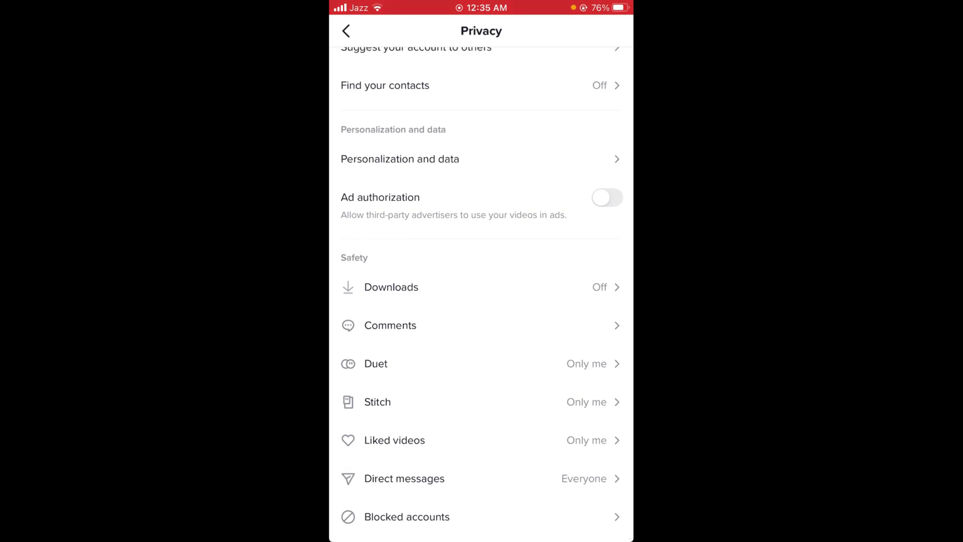
Change Direct messages from Everyone to No one.
click(404, 479)
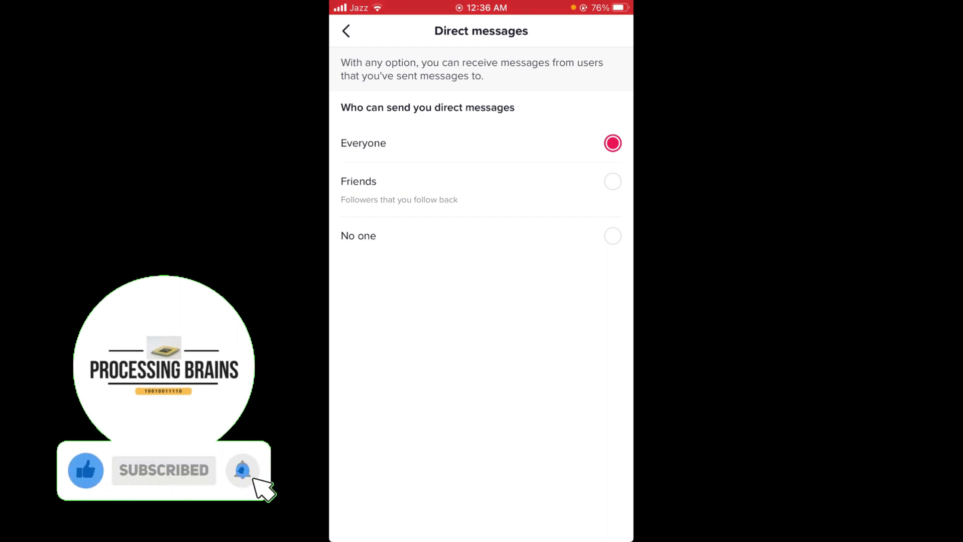
click(613, 235)
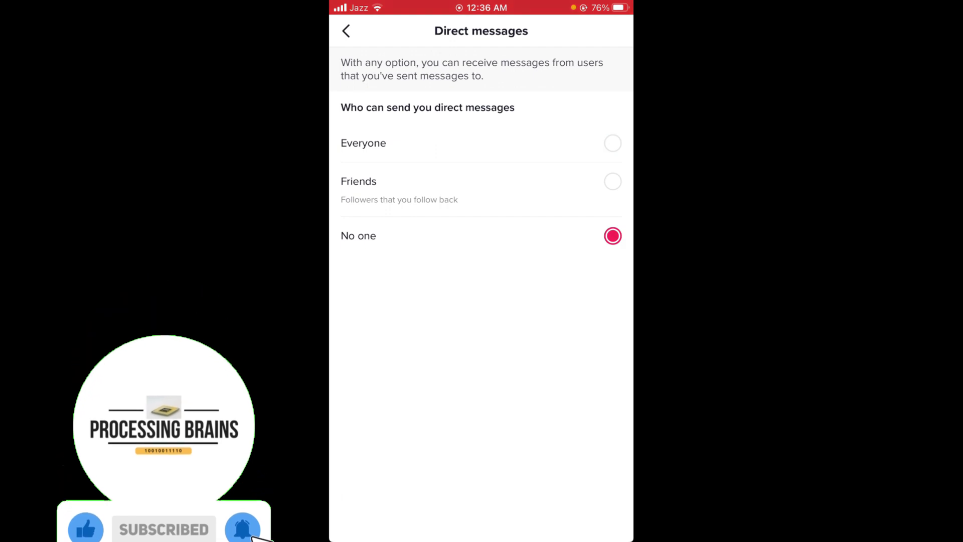